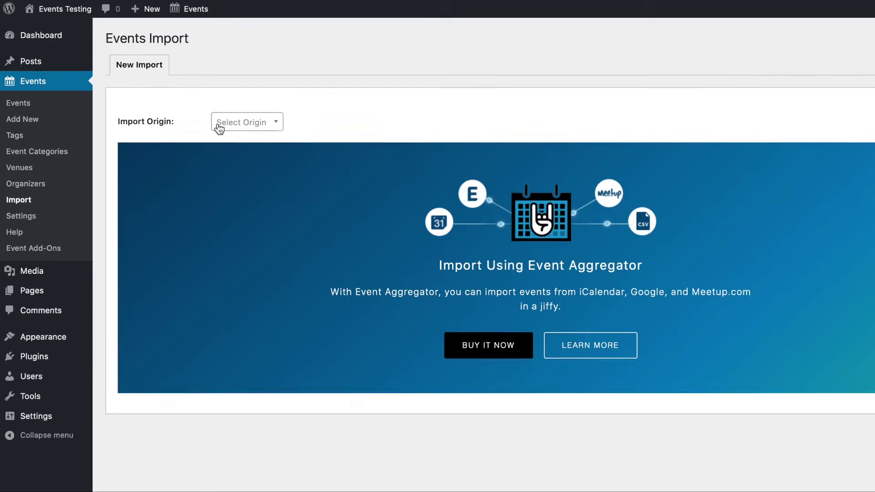
# Expand the Import Origin dropdown on the Events Import page.
pyautogui.click(262, 125)
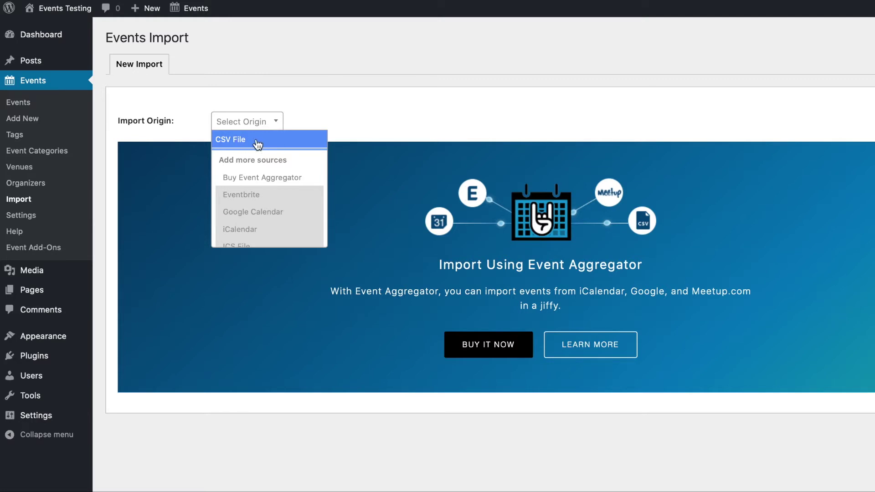
# Choose CSV File from the Import Origin list.
pyautogui.scroll(-2, 289, 167)
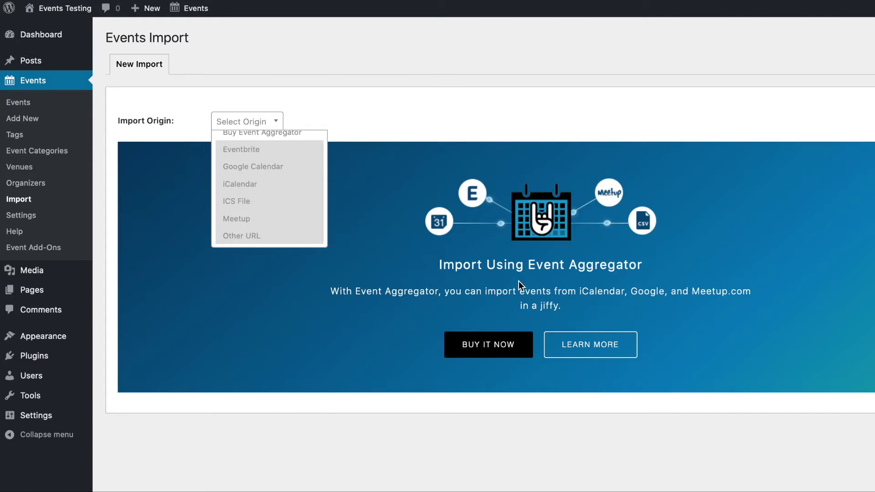
pyautogui.scroll(2, 270, 177)
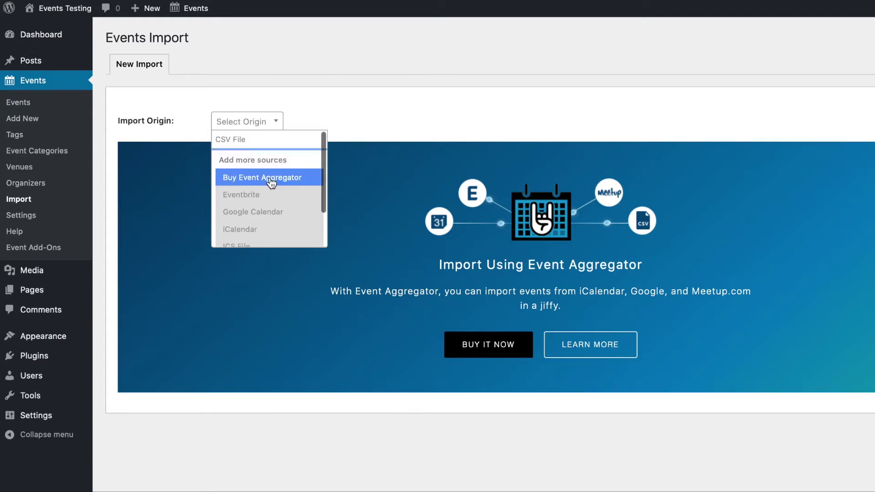
pyautogui.click(246, 144)
# Name the import 'Original Import - Events' and set Content Type to Events.
pyautogui.click(289, 179)
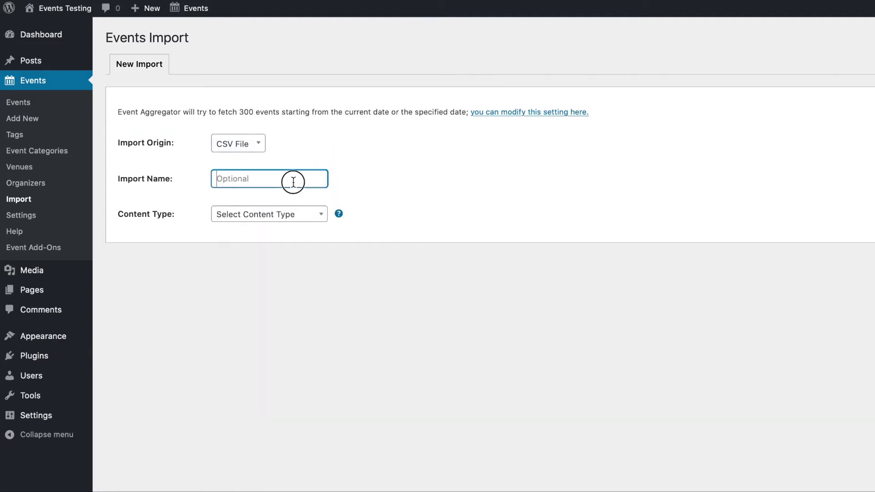
pyautogui.write('Original Import - Events')
pyautogui.click(299, 220)
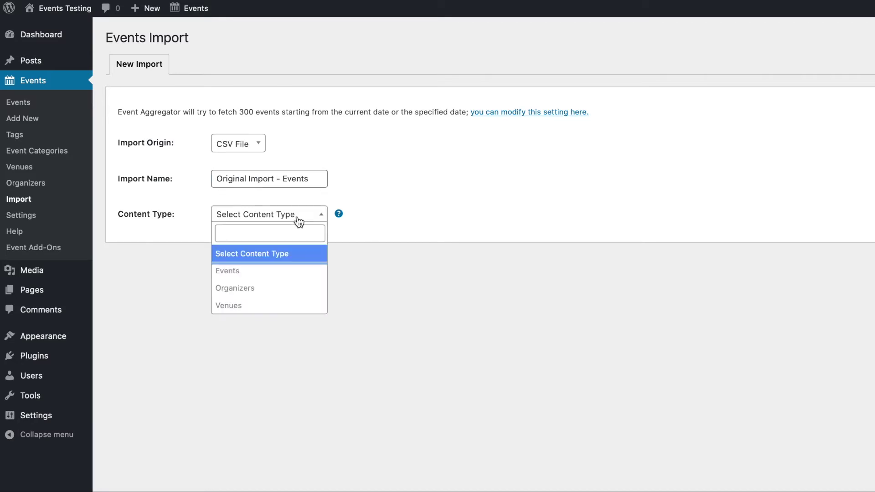
pyautogui.click(285, 274)
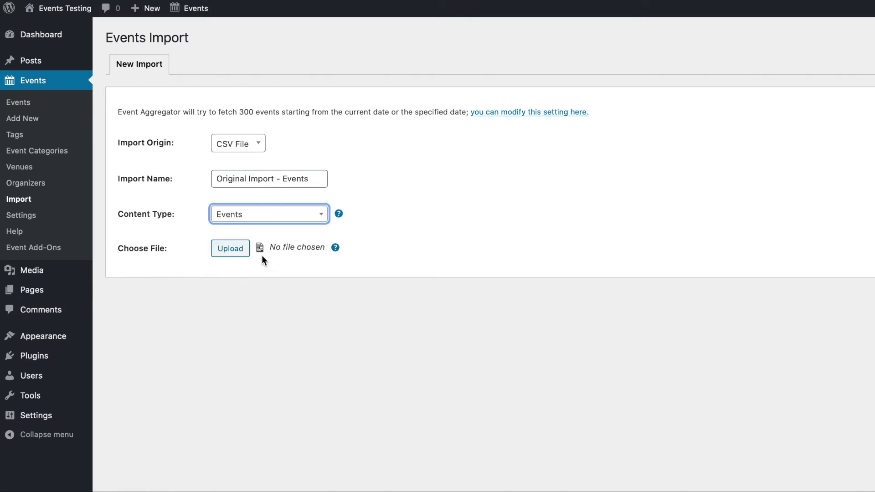
# Select test-data-events-2018.csv from the Media Library as the import file.
pyautogui.click(231, 256)
pyautogui.click(56, 64)
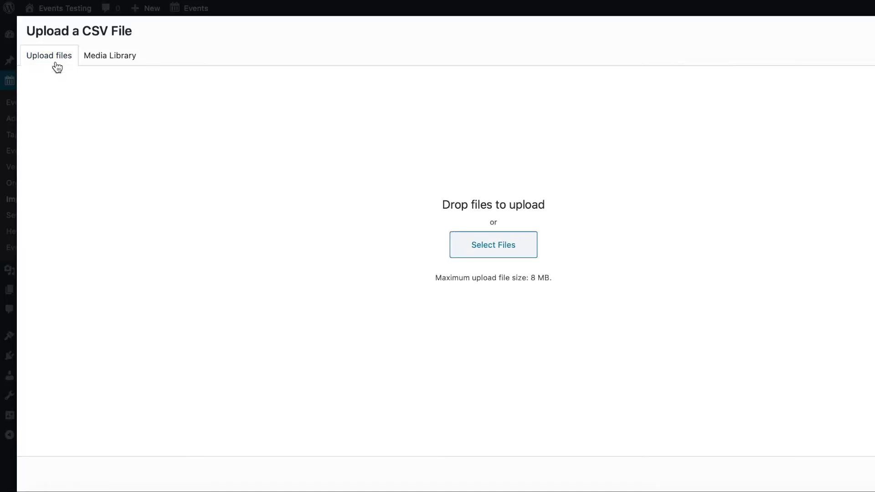
pyautogui.click(104, 58)
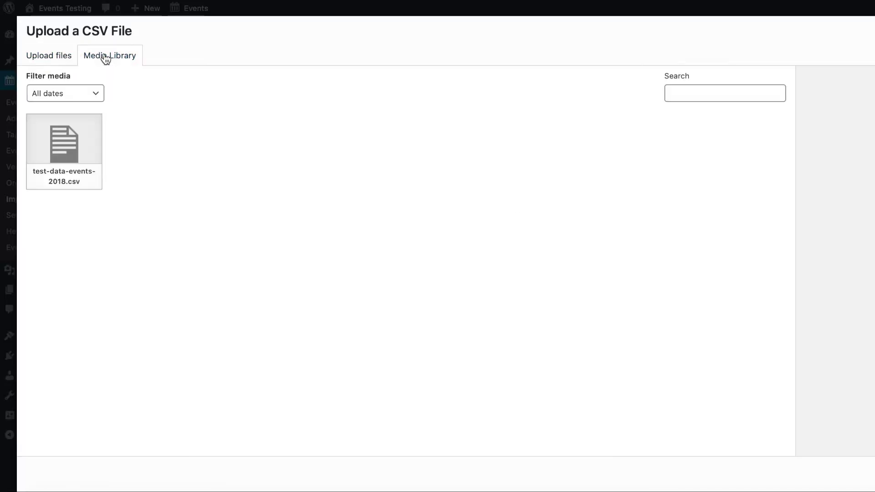
pyautogui.click(82, 156)
pyautogui.doubleClick(82, 156)
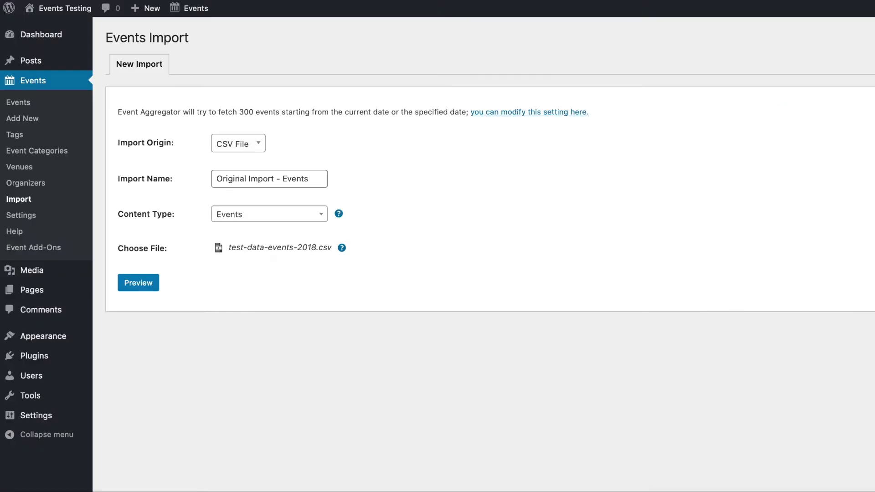
# Preview the CSV, map the venue column to Event Venue Name, and start mapping the organizer column.
pyautogui.click(128, 287)
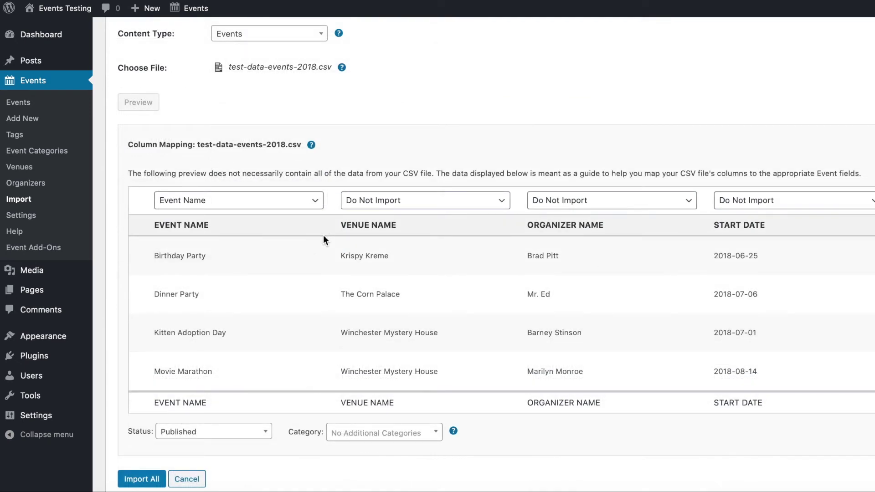
pyautogui.click(396, 200)
pyautogui.scroll(1, 399, 201)
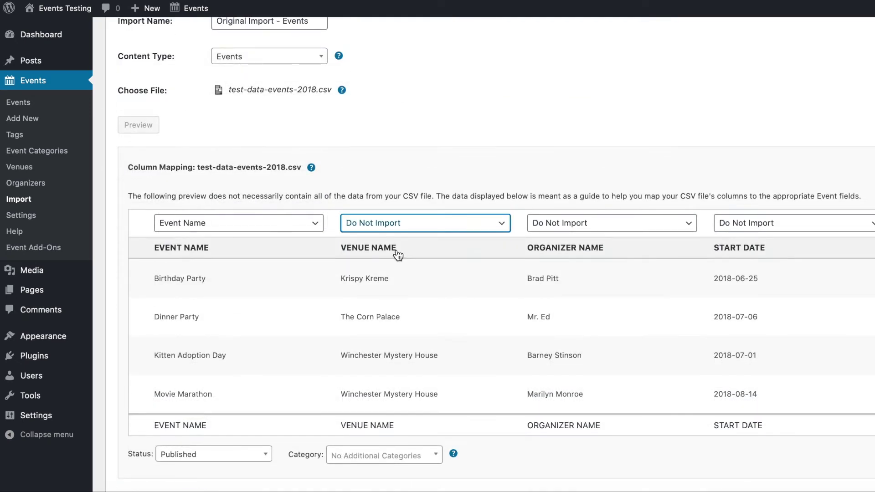
pyautogui.click(398, 228)
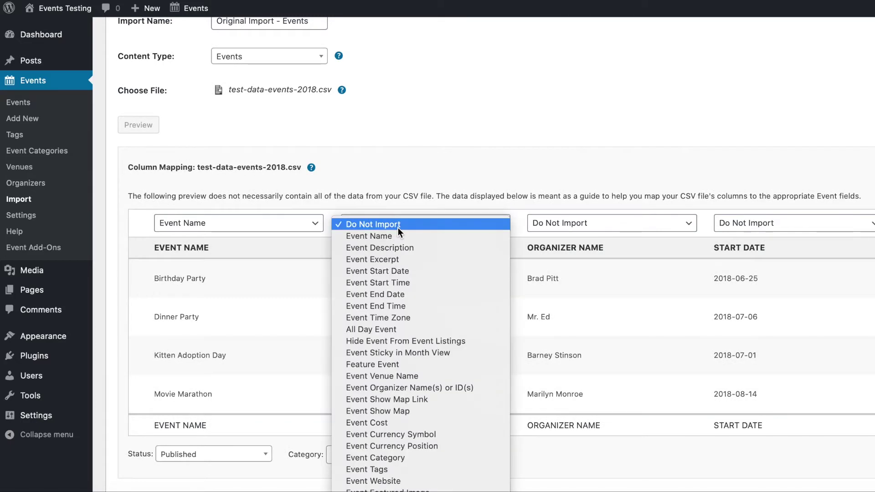
pyautogui.click(625, 249)
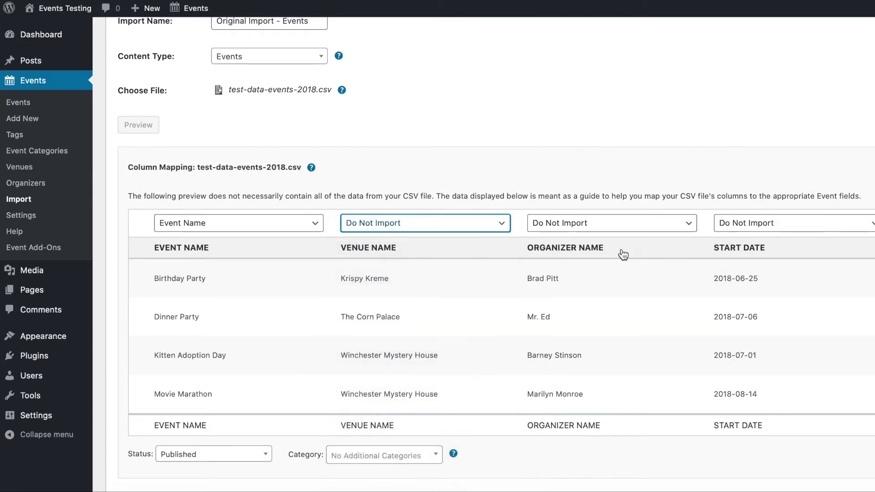
pyautogui.click(455, 228)
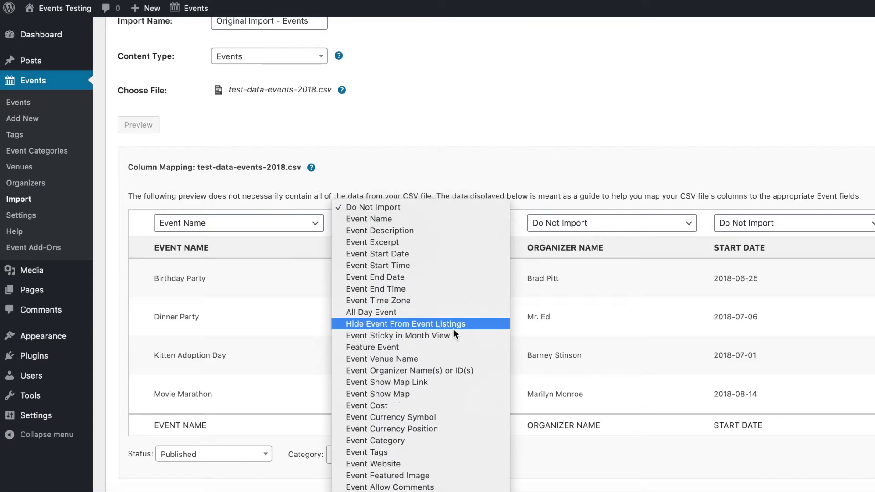
pyautogui.click(442, 360)
pyautogui.click(606, 224)
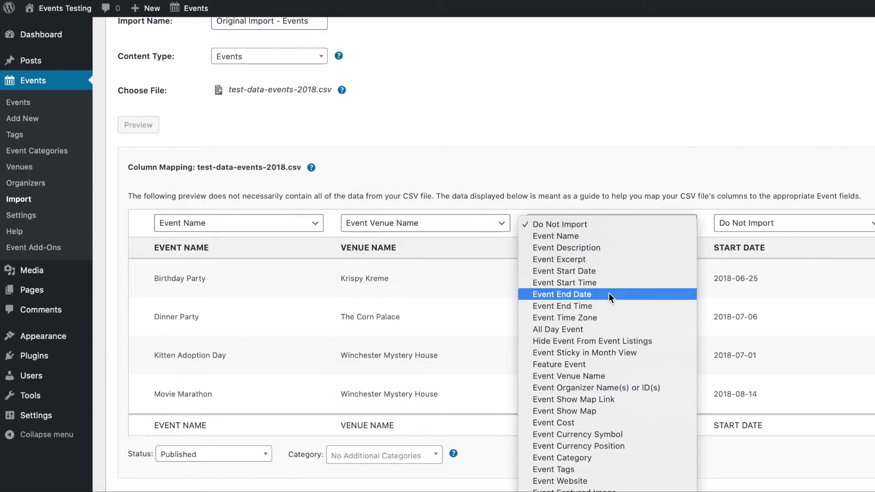
pyautogui.scroll(-1, 610, 294)
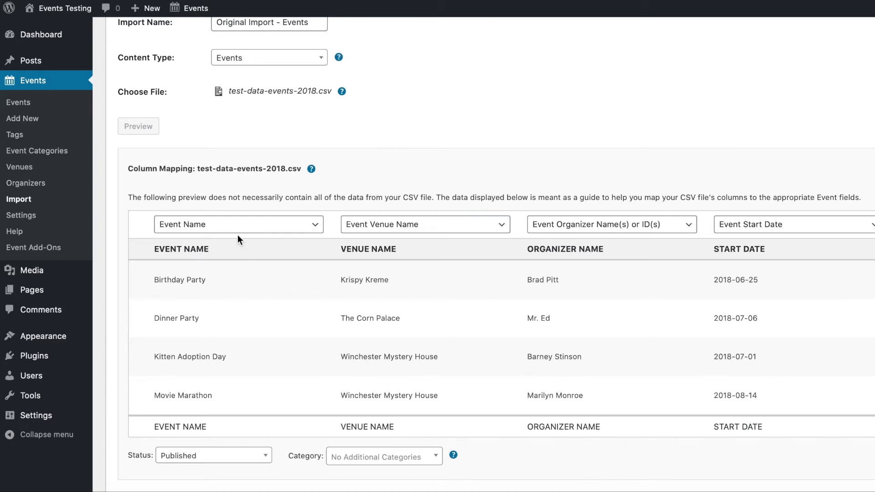
pyautogui.hscroll(5, 401, 294)
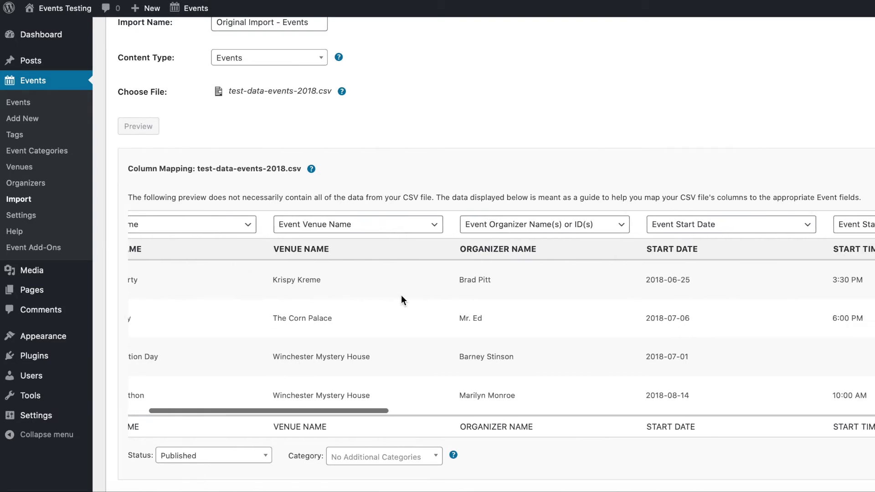
pyautogui.hscroll(10, 549, 316)
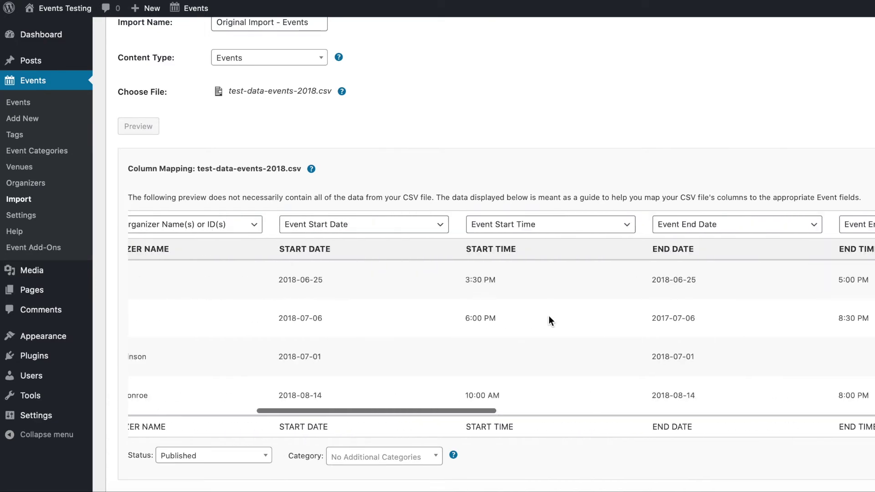
pyautogui.hscroll(15, 549, 315)
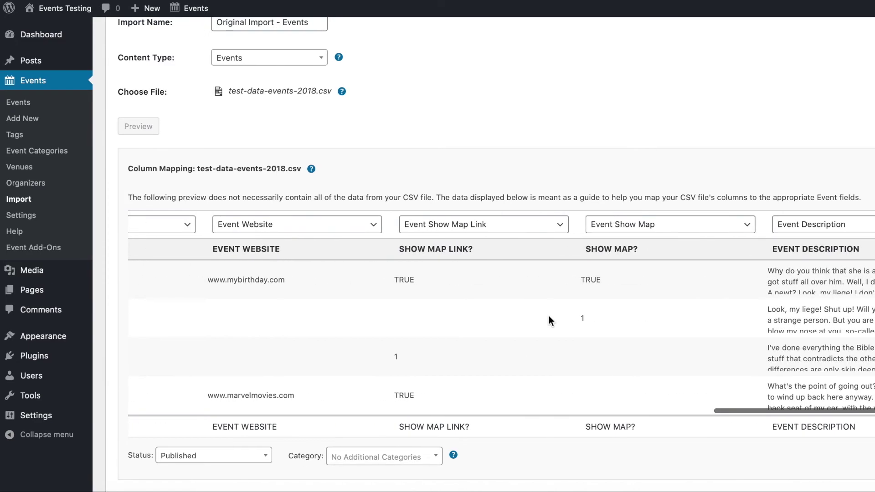
pyautogui.hscroll(-20, 549, 316)
pyautogui.scroll(-2, 337, 353)
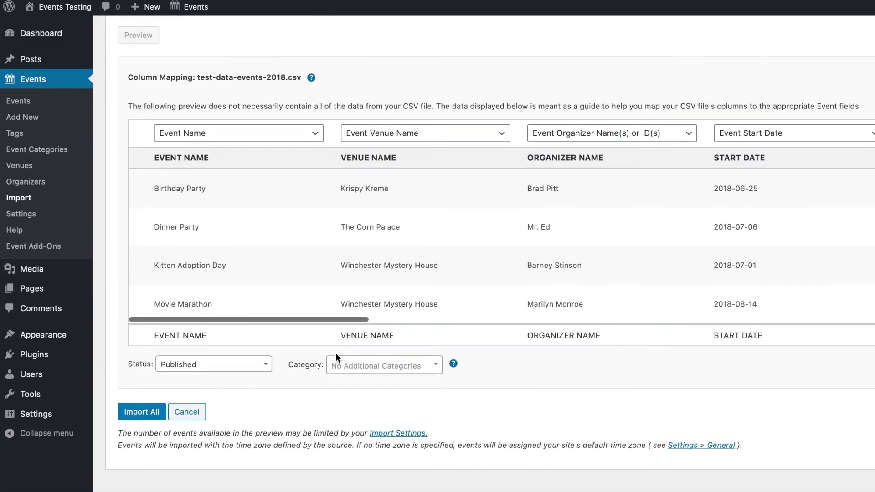
pyautogui.click(237, 366)
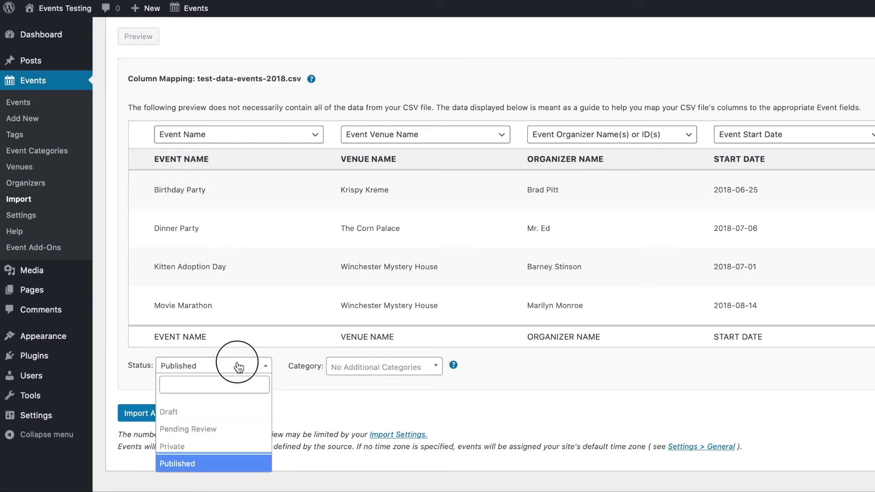
pyautogui.click(323, 401)
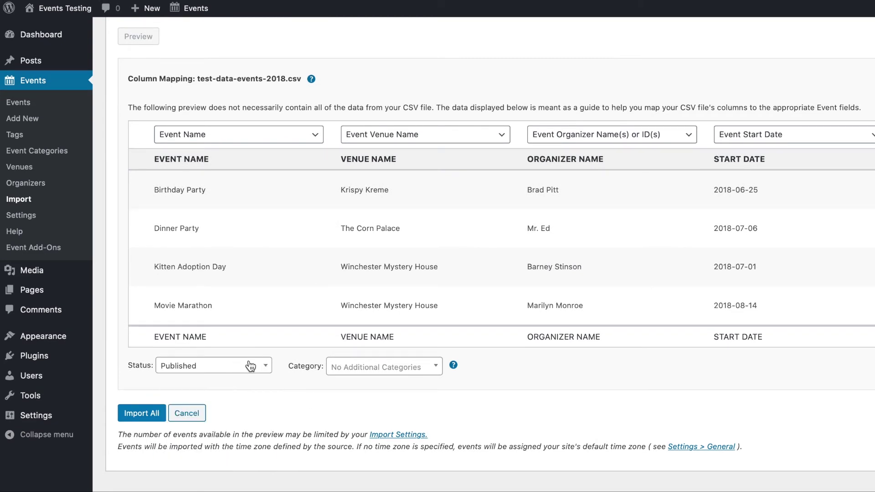
pyautogui.click(357, 368)
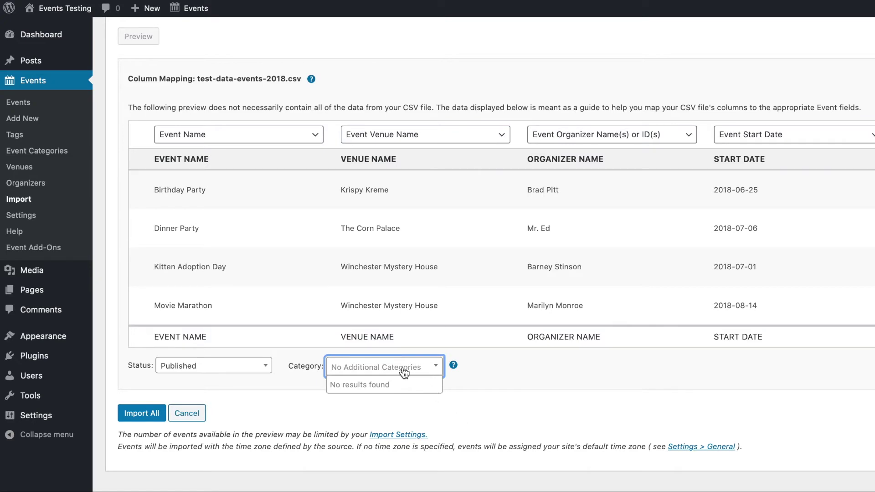
pyautogui.click(278, 409)
pyautogui.scroll(1, 278, 409)
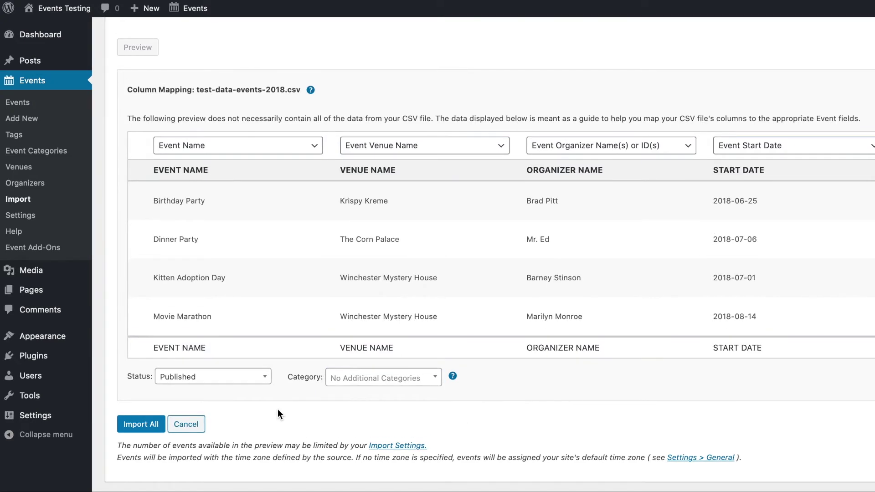
pyautogui.click(135, 425)
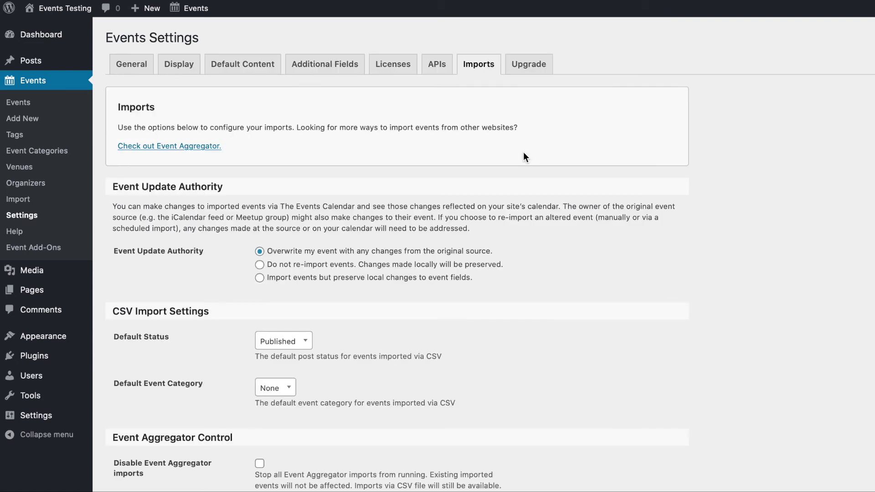
# Scroll through the Imports settings, checking event update authority and CSV import defaults.
pyautogui.scroll(-2, 523, 152)
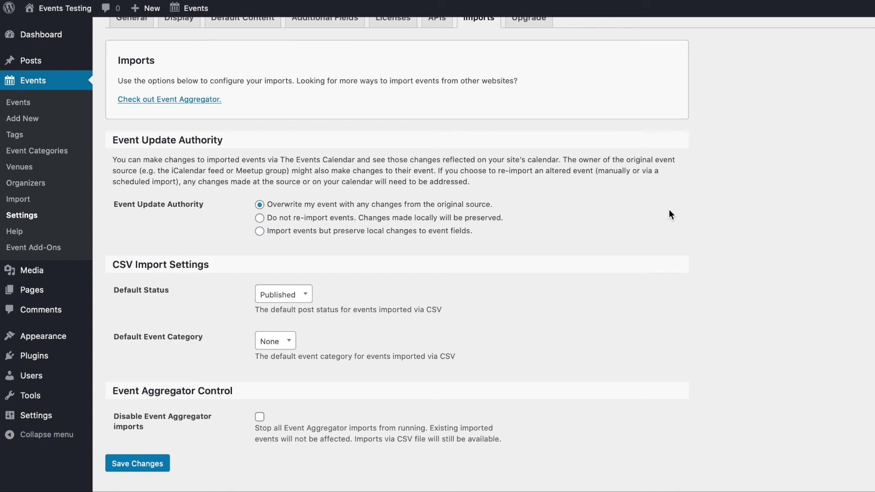
pyautogui.scroll(1, 669, 210)
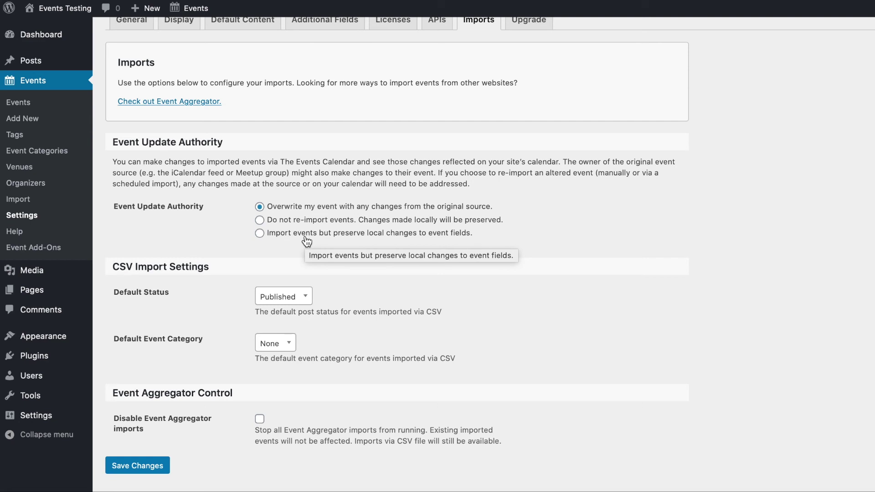
pyautogui.scroll(-1, 306, 241)
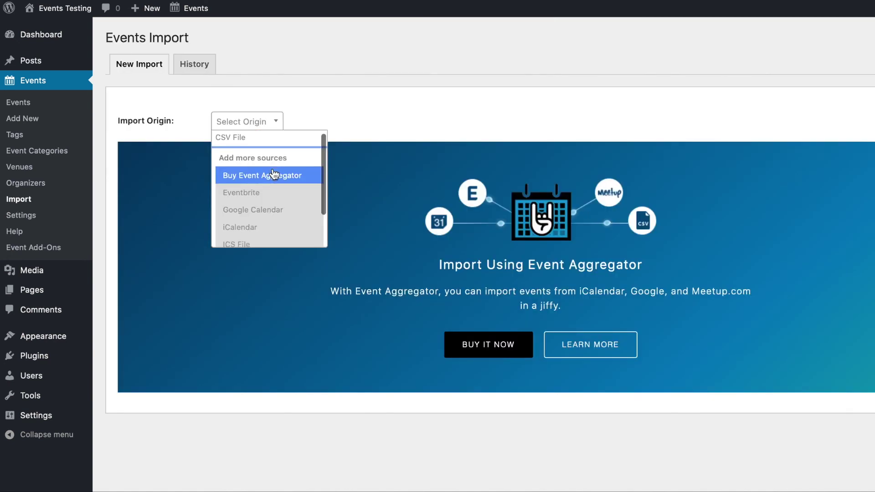
# Scroll down the Events Import page listing Google Calendar, iCalendar and Meetup origins.
pyautogui.scroll(-2, 272, 169)
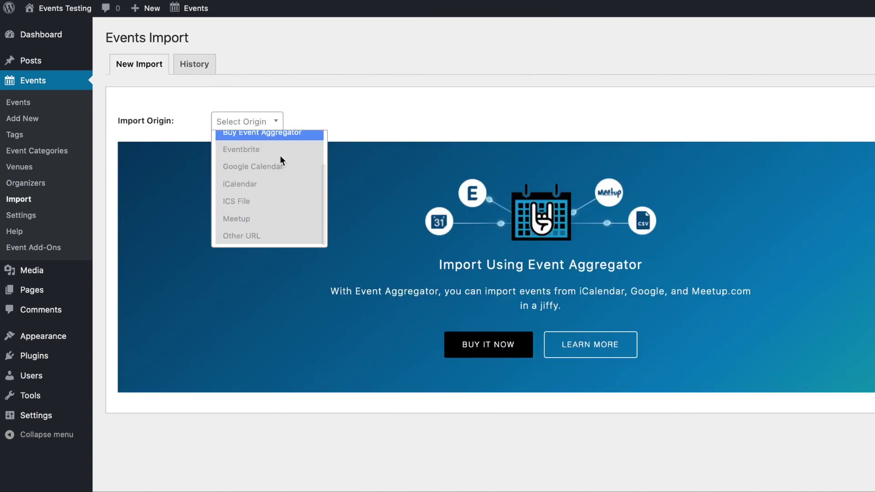